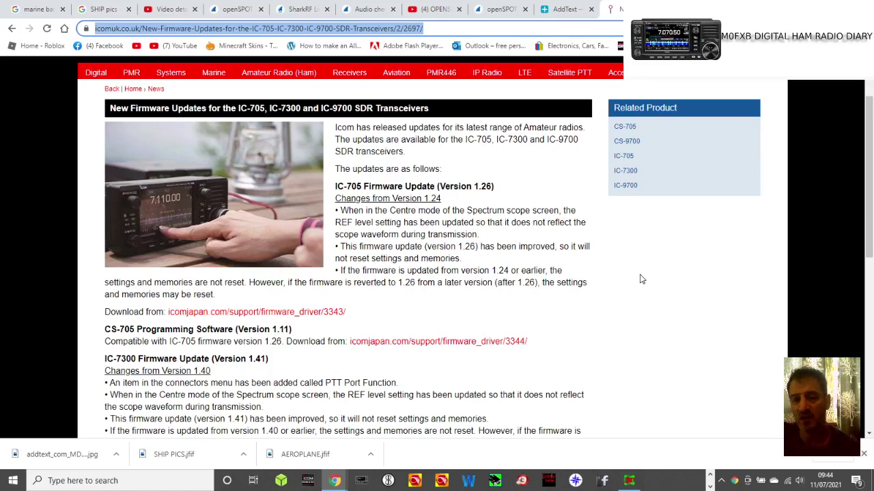
Step: Review the firmware update notes for the IC-705, IC-7300 and IC-9700, and open the CS-9700 programming software download link
scroll(641, 277, down, 2)
scroll(641, 272, up, 2)
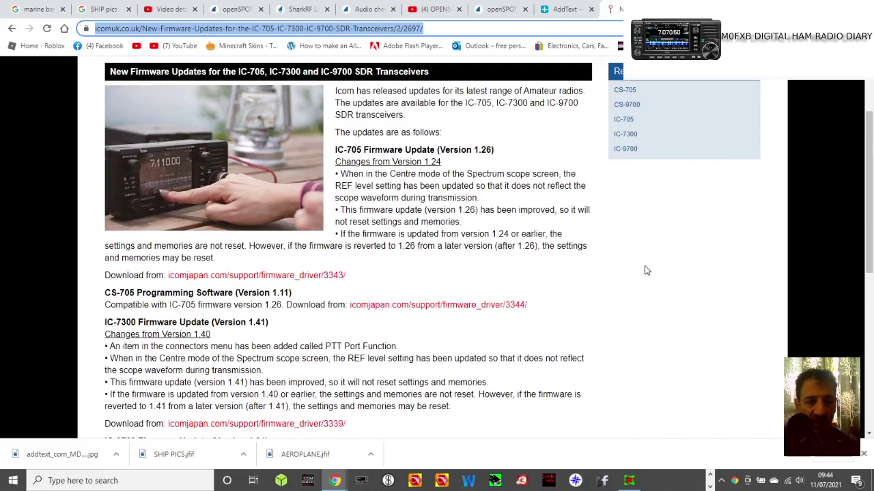
scroll(673, 247, down, 1)
scroll(670, 241, down, 1)
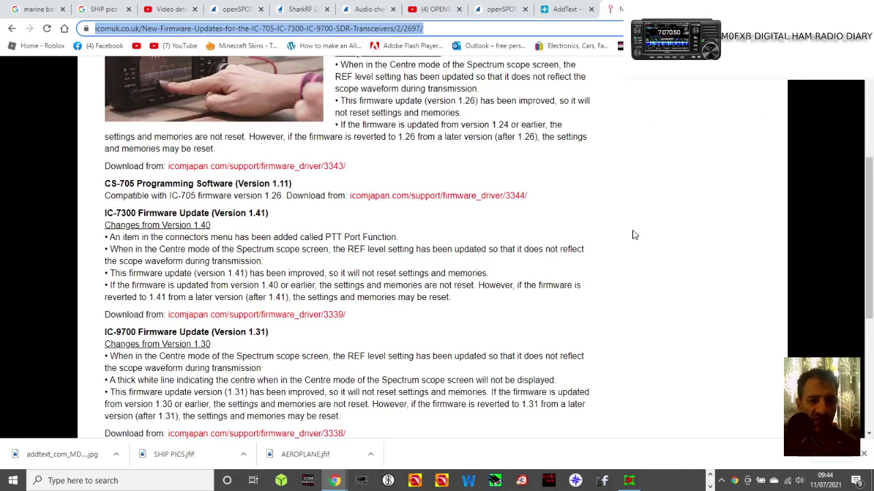
scroll(587, 223, down, 2)
scroll(593, 225, down, 1)
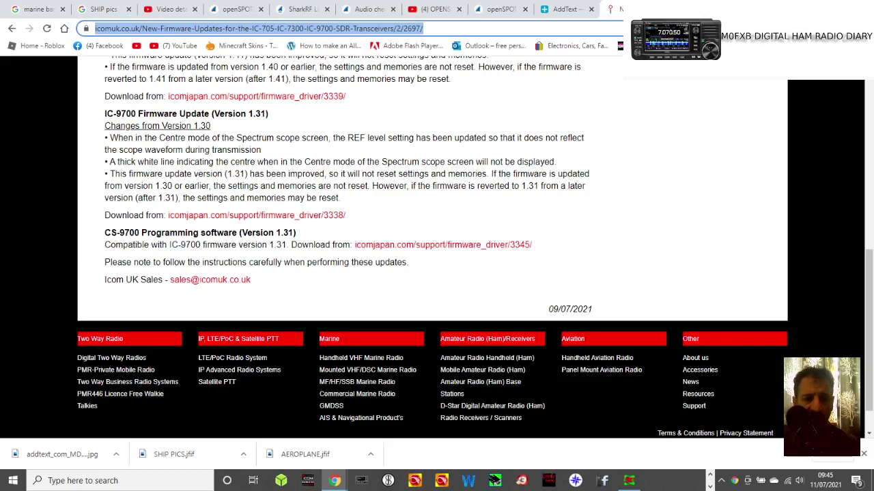
click(401, 248)
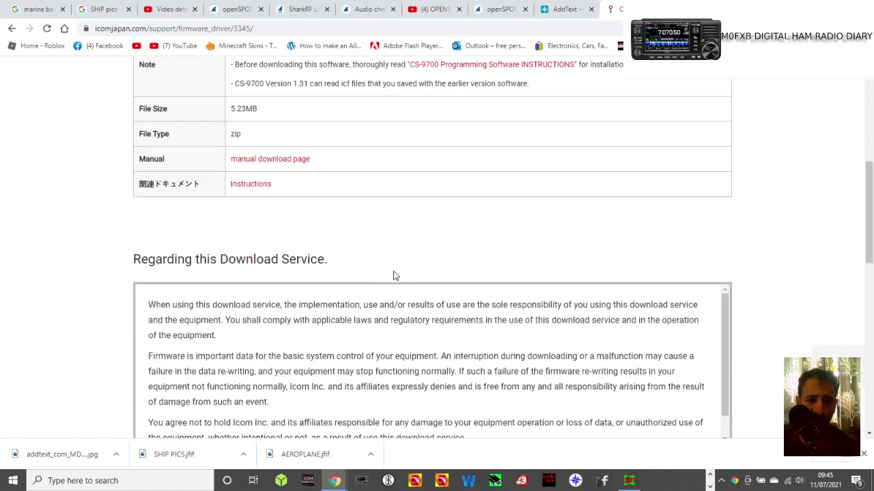
Step: Agree to the download terms, download the CS-9700 programming software zip, and open its Cs9700_ver131 folder
scroll(459, 279, down, 1)
click(335, 225)
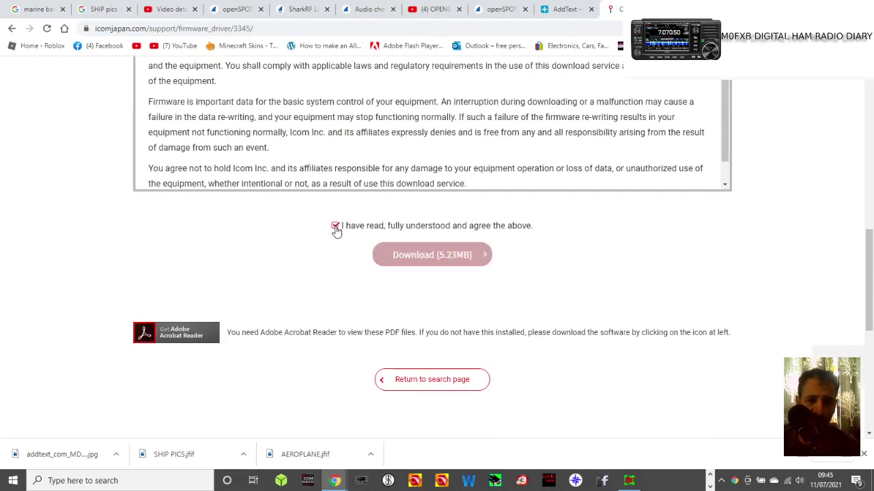
click(424, 255)
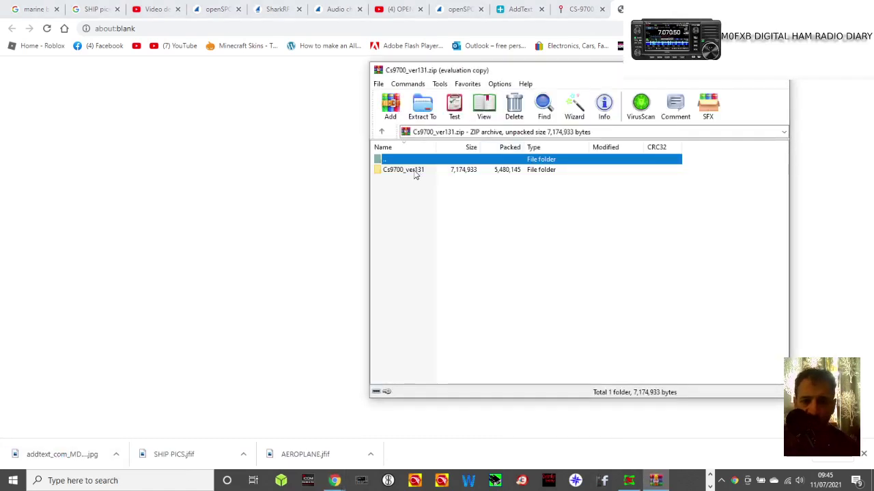
double_click(414, 171)
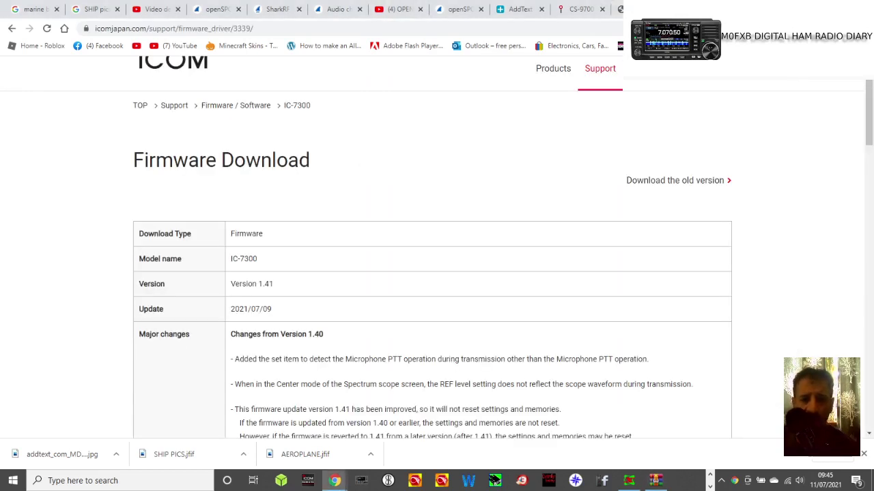
Step: Return to the CS-9700 programming software page and examine its version, changes, notes and file details
click(399, 9)
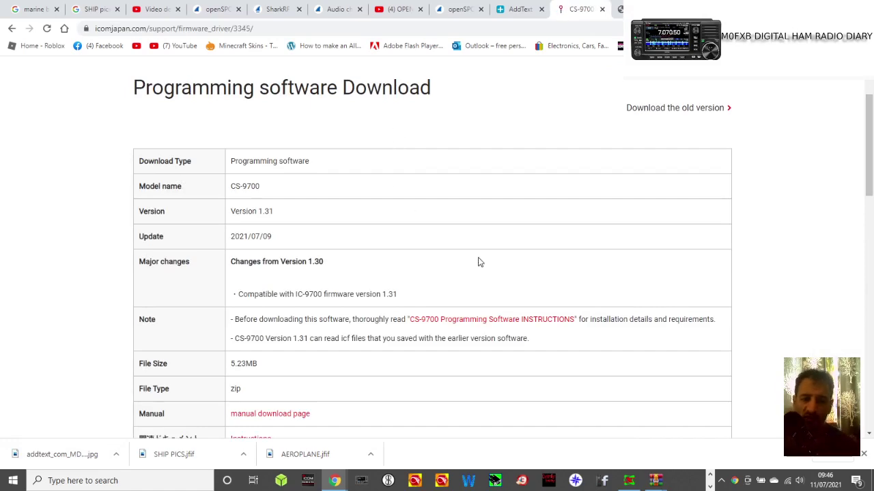
scroll(479, 260, down, 3)
scroll(477, 258, up, 3)
scroll(468, 248, up, 2)
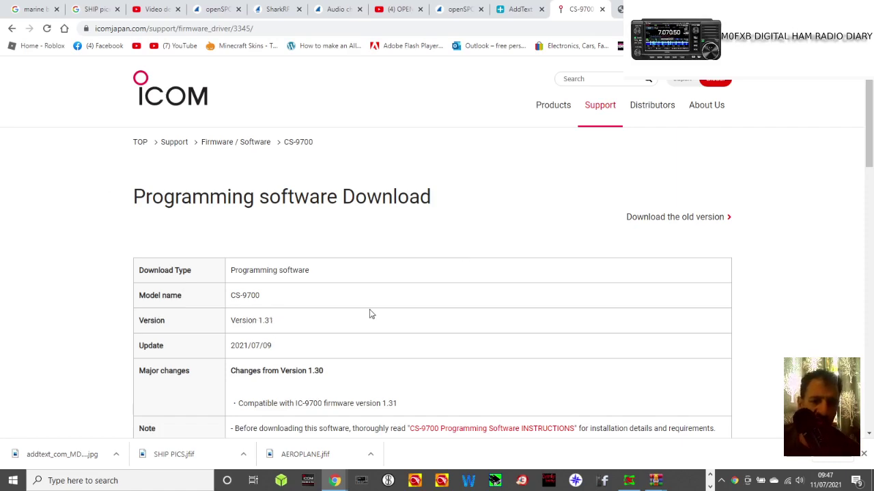
scroll(475, 350, down, 5)
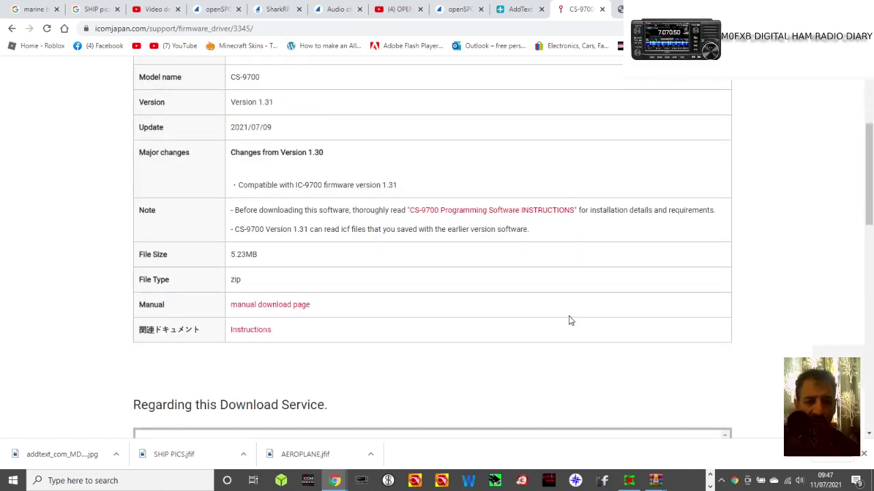
scroll(569, 318, down, 1)
scroll(564, 324, up, 1)
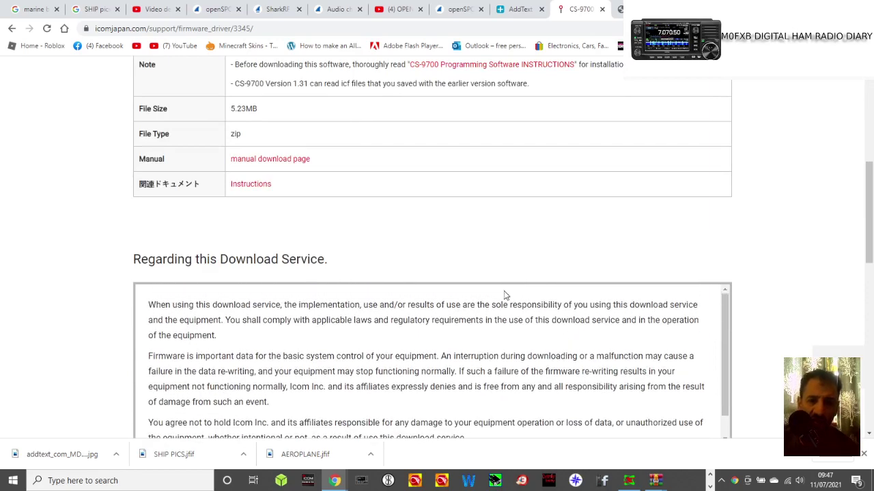
scroll(505, 294, up, 5)
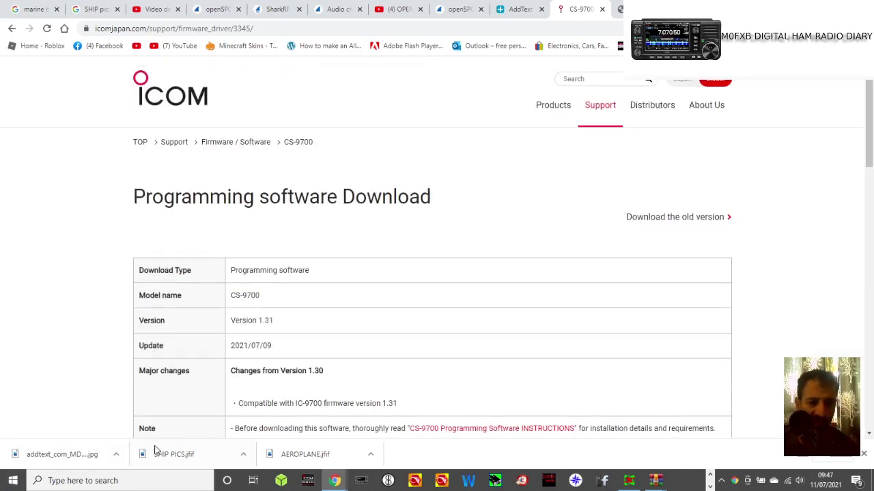
Step: Agree to the download terms, download the CS-9700 programming software again, and open the downloaded zip archive
scroll(437, 318, down, 6)
scroll(437, 331, down, 4)
scroll(396, 211, up, 4)
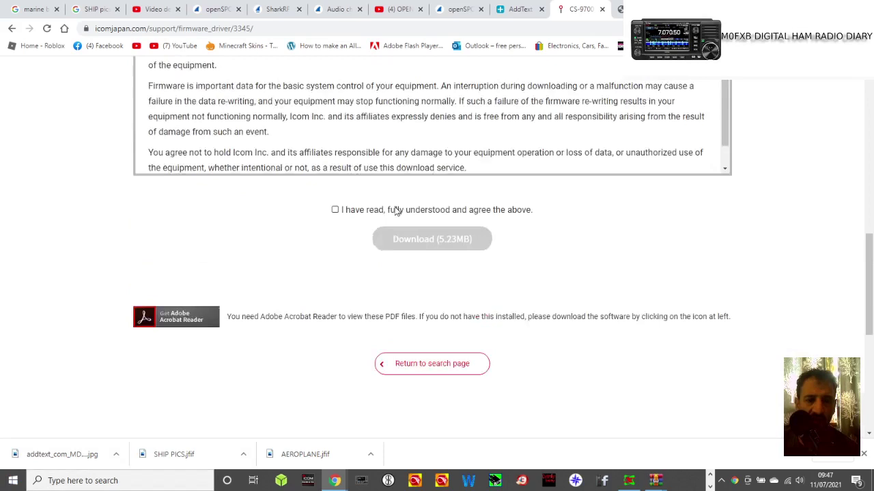
click(337, 226)
click(428, 257)
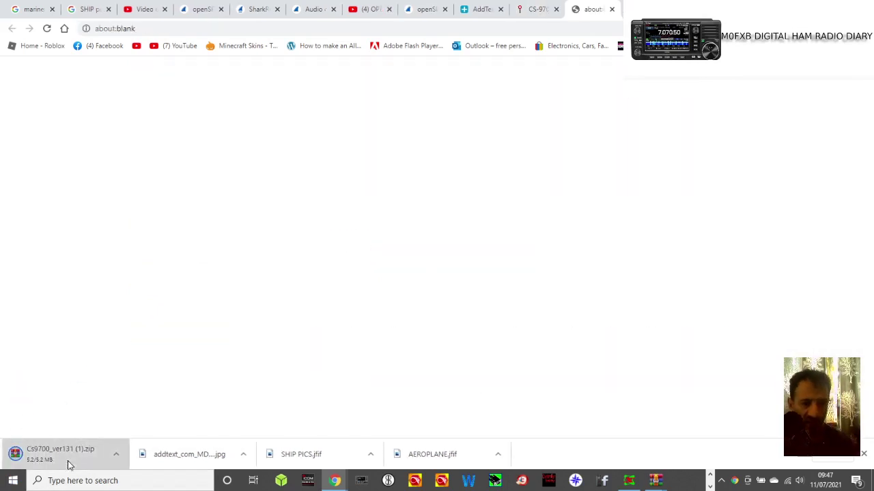
click(71, 458)
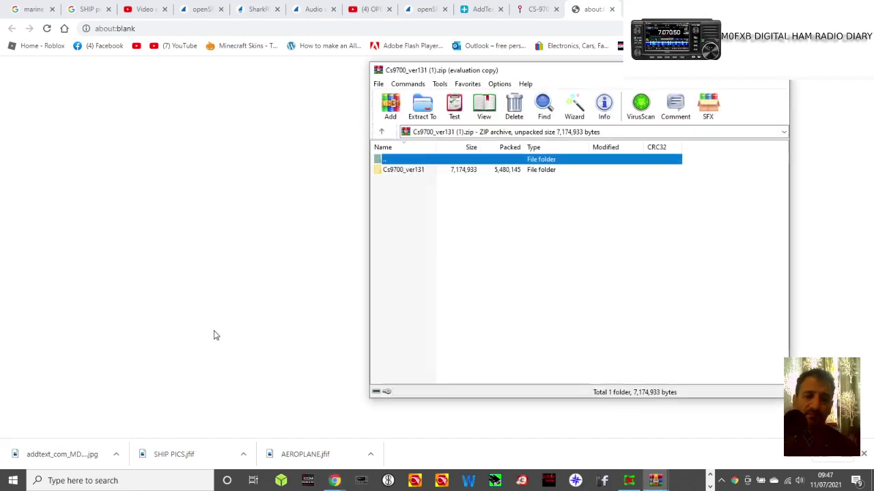
Step: Run setup.exe from the archive's Cs9700_ver131 folder and start the installation in English (United States)
double_click(392, 171)
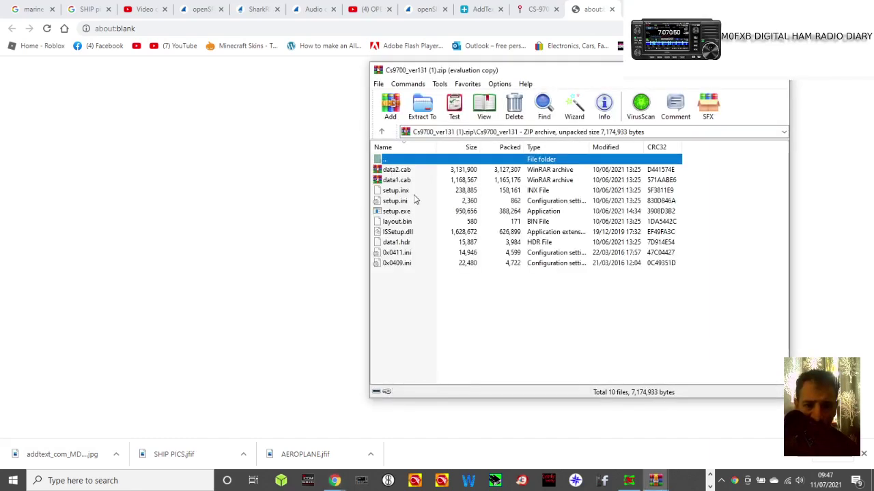
click(380, 212)
double_click(380, 212)
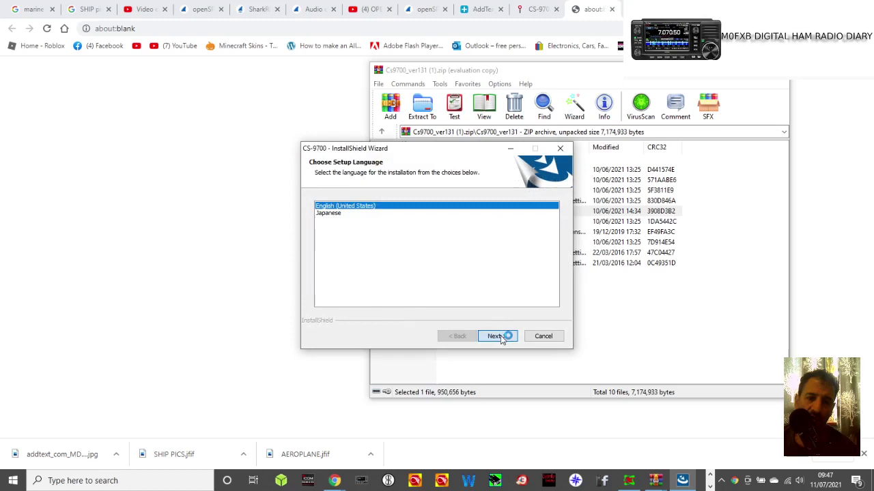
click(501, 335)
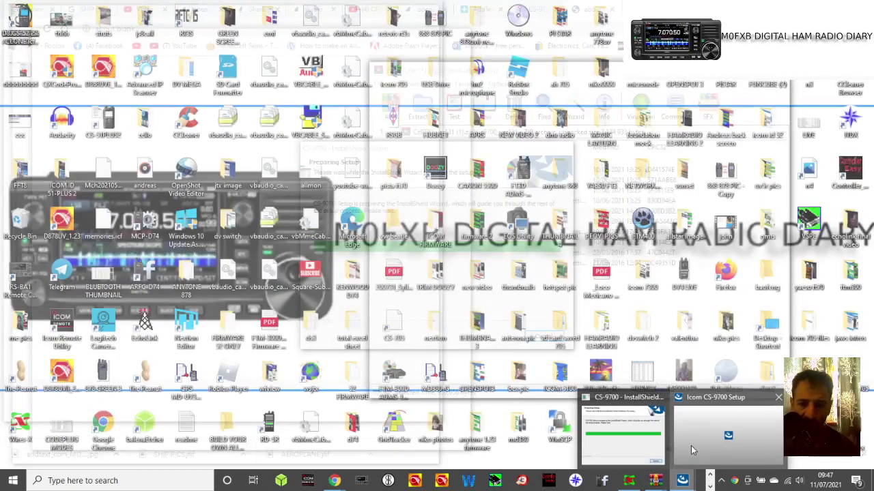
Step: Check the CS-9700 InstallShield and Icom CS-9700 Setup windows for the installation's progress
click(691, 448)
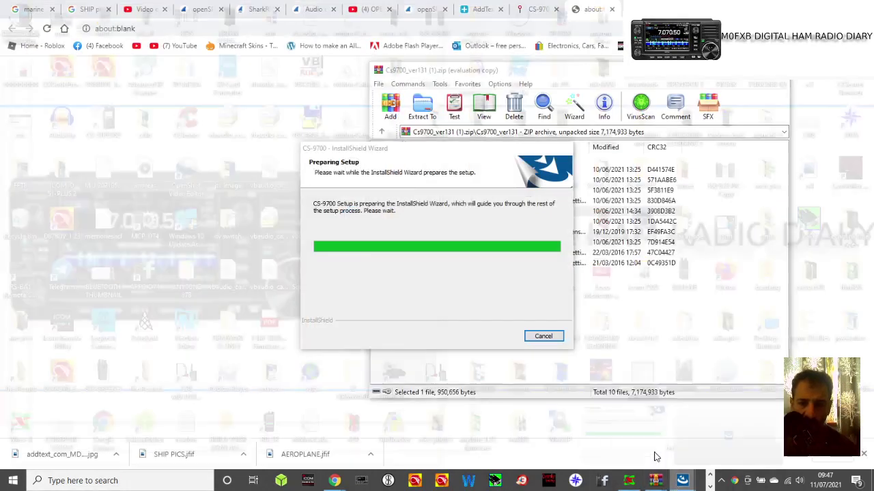
click(656, 456)
click(681, 480)
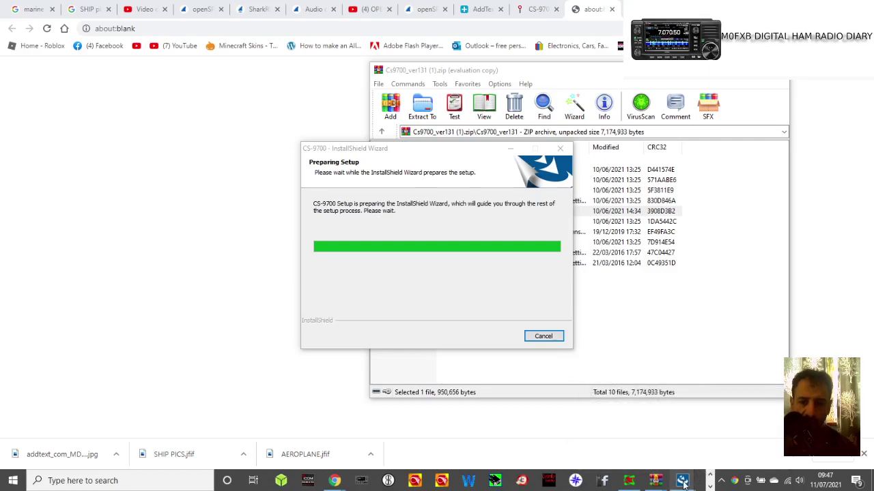
mouse_move(684, 478)
mouse_move(732, 445)
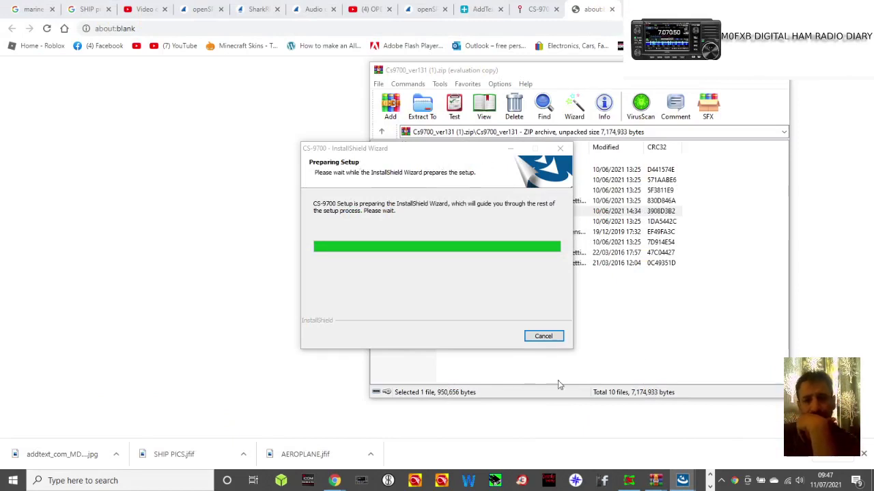
click(11, 482)
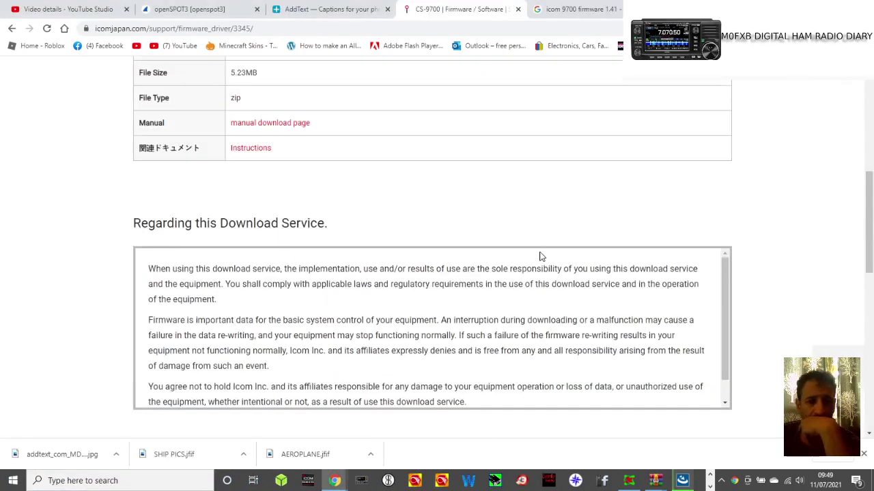
Step: Search the Icom website for "icom 9700 #" and look over the results
scroll(540, 256, up, 4)
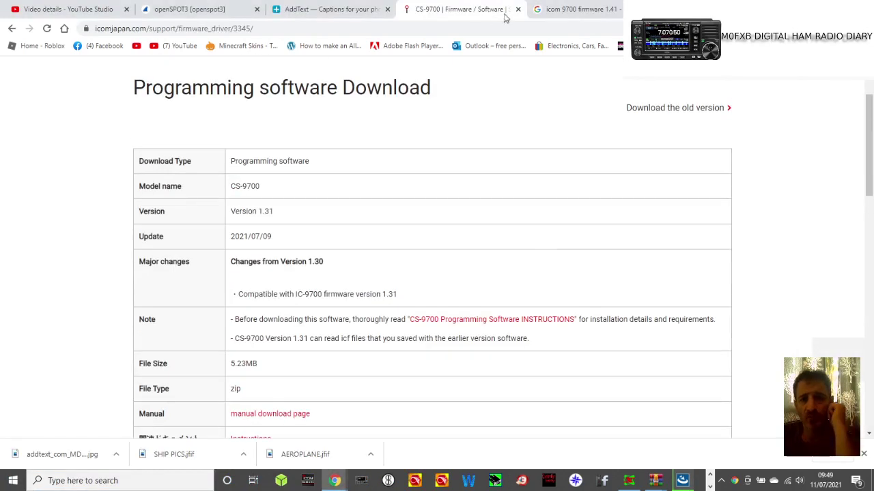
scroll(450, 133, up, 2)
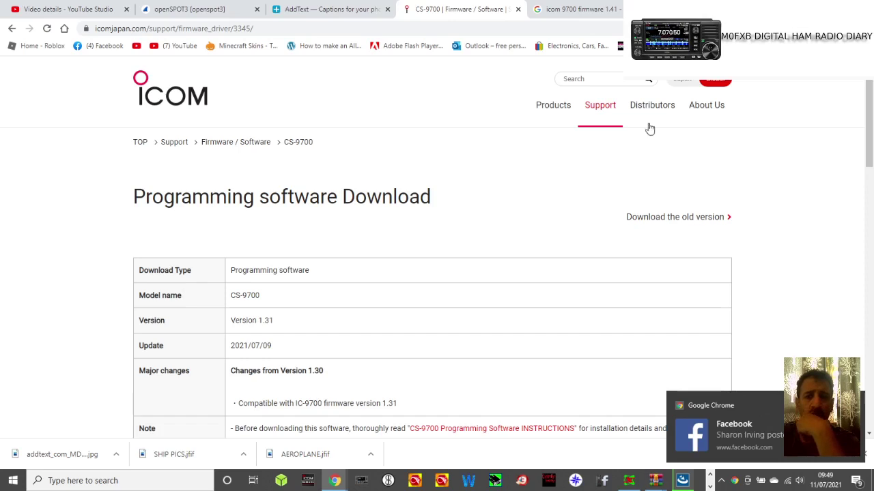
click(603, 76)
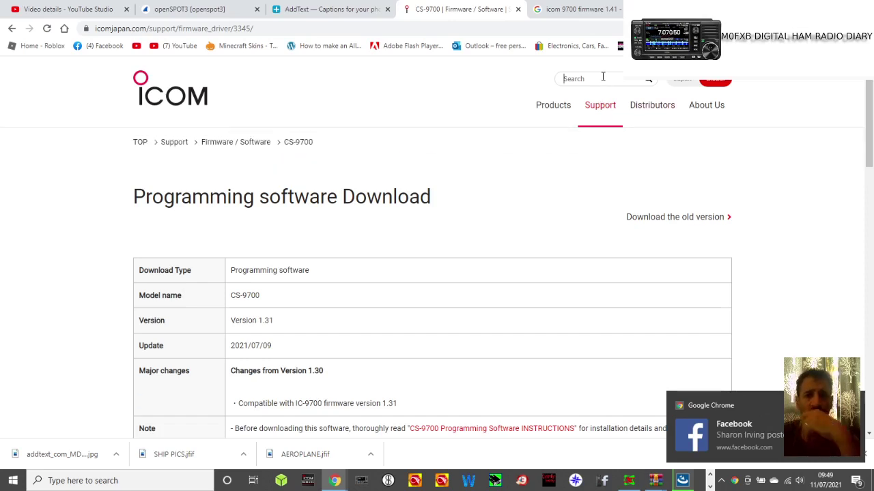
text(icom 9700)
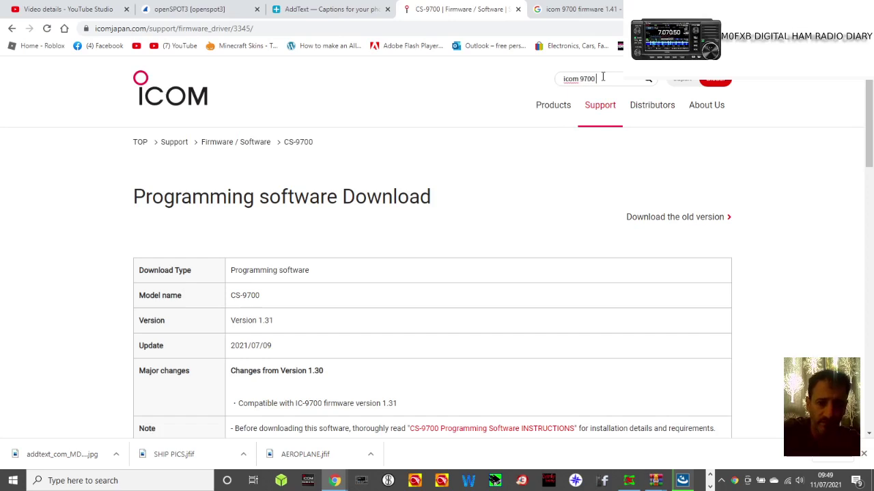
text( f)
key(Return)
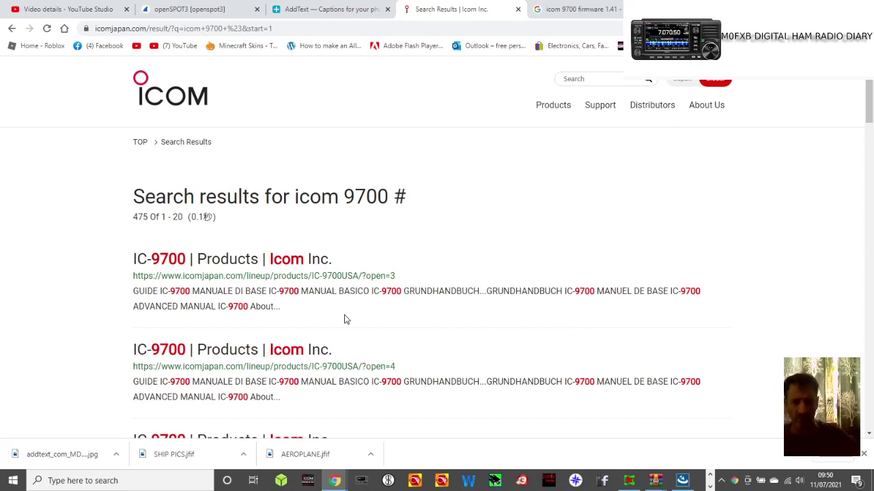
scroll(388, 314, down, 1)
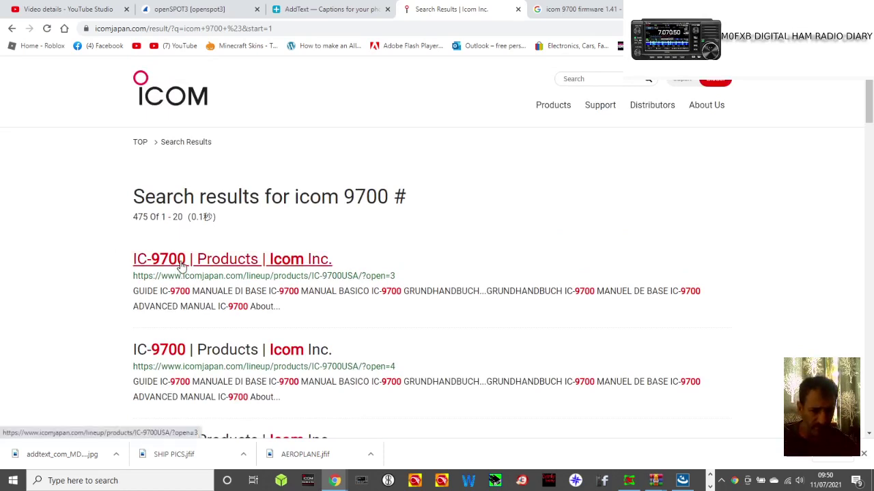
Step: Go to the Firmware / Software section of Icom's support pages and search for model name 9700
click(598, 111)
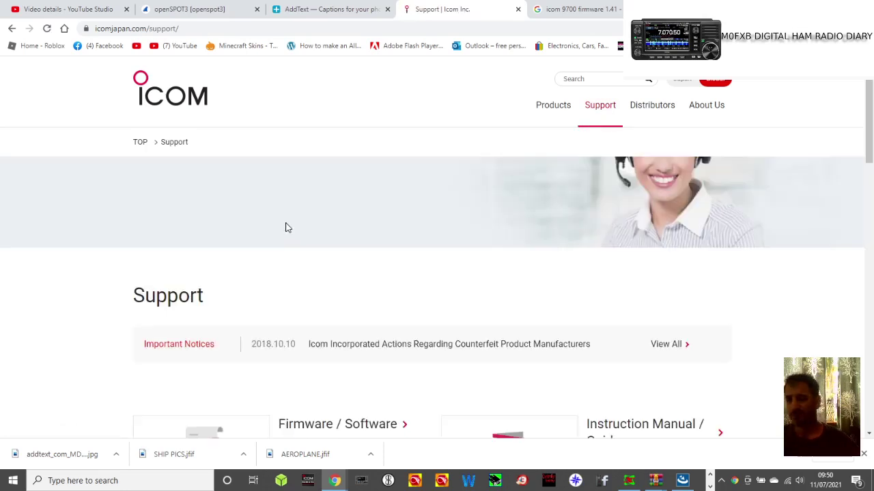
scroll(417, 210, down, 4)
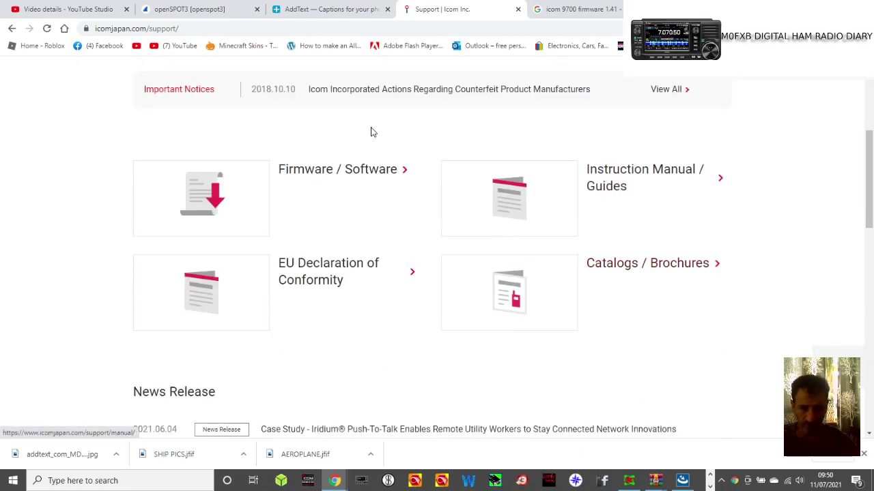
click(347, 179)
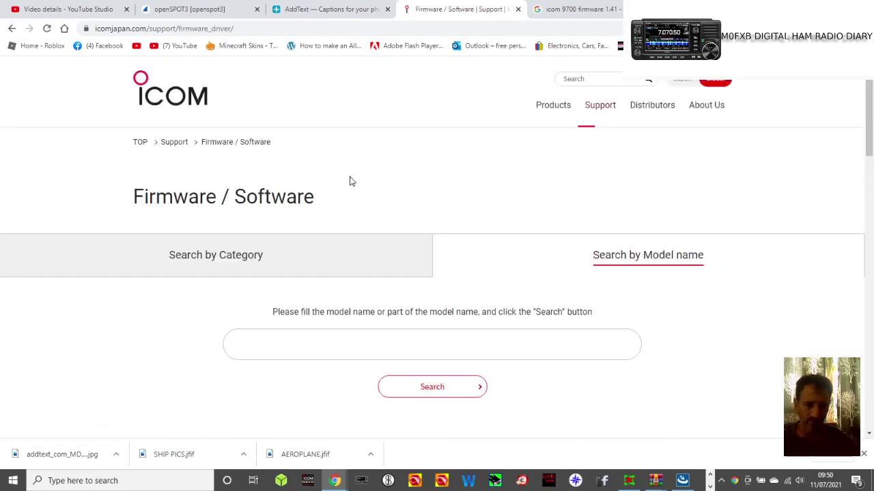
click(431, 346)
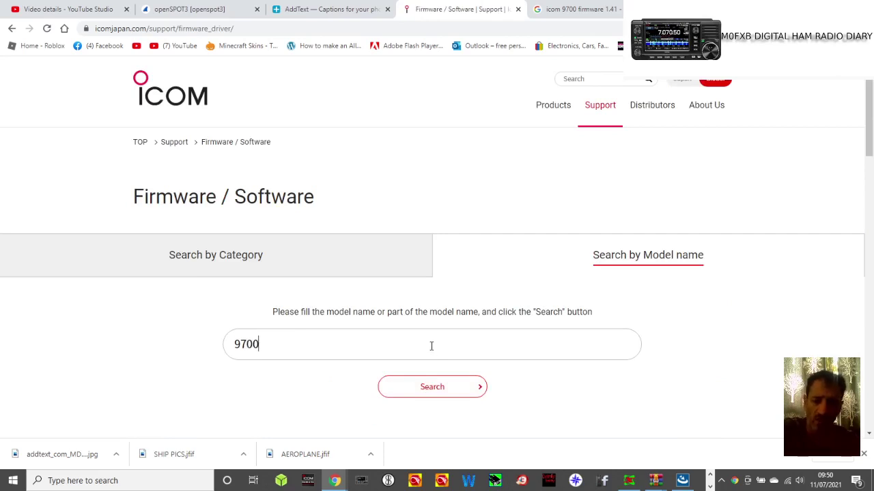
key(Return)
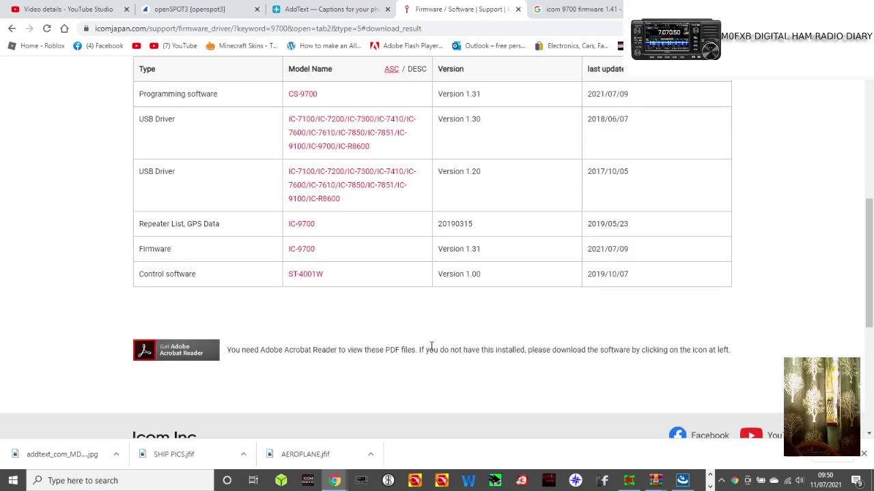
Step: Open the IC-9700 firmware Version 1.31 entry and switch to the Google results for the IC-9700 firmware
scroll(379, 236, up, 2)
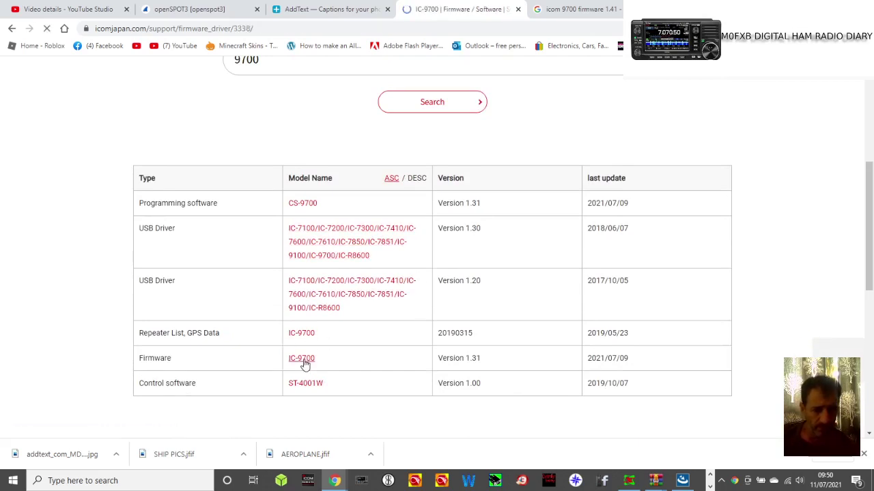
click(565, 15)
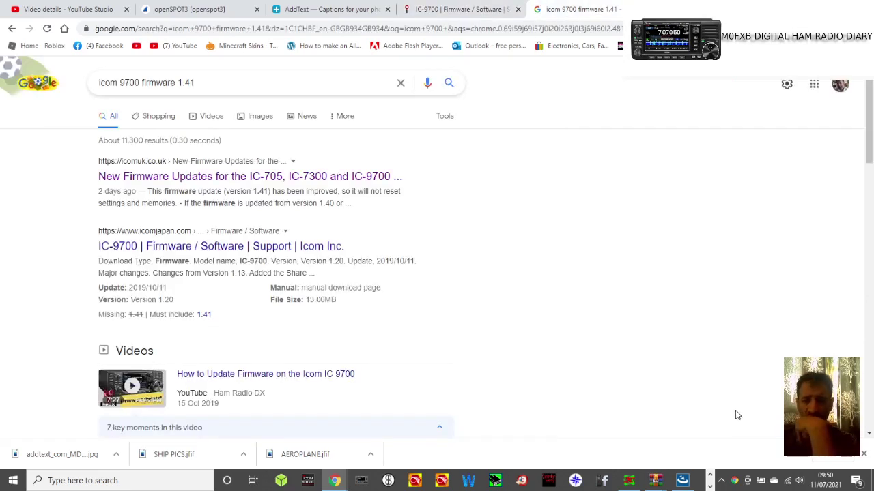
Step: Finish the CS-9700 setup wizard and open the CS-9700 programming software maximized, dismissing its Initial Setup window
click(682, 481)
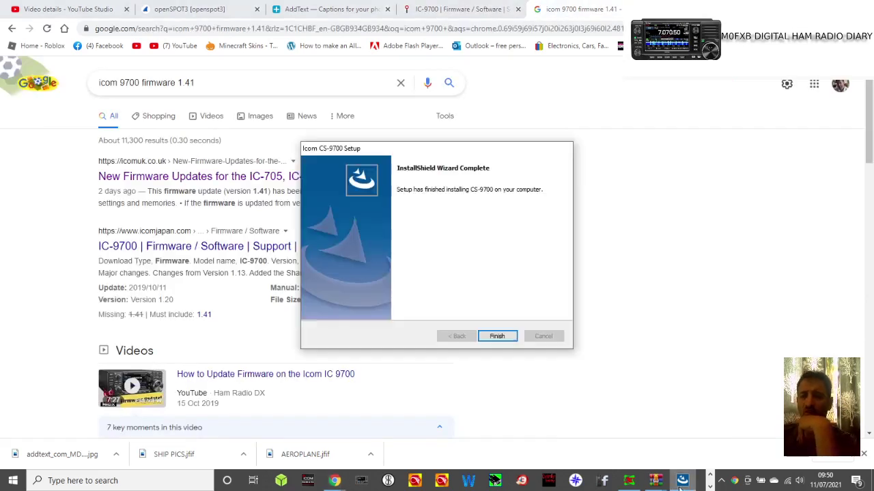
click(504, 339)
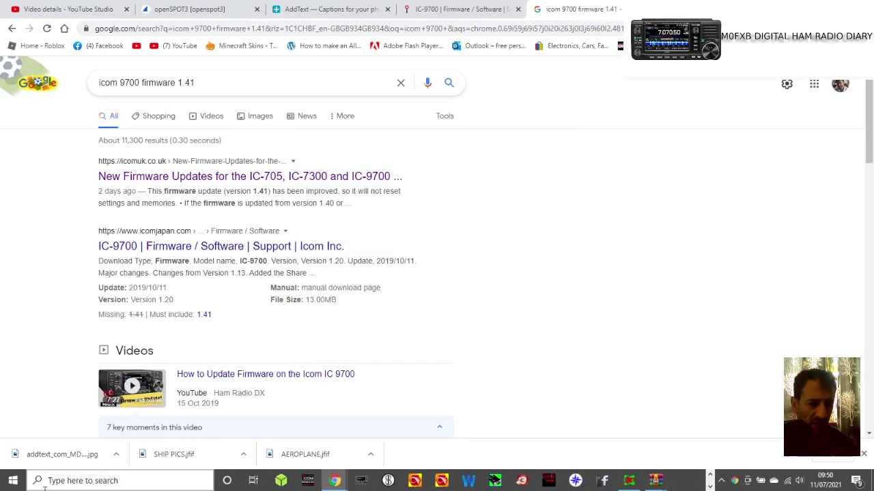
click(19, 481)
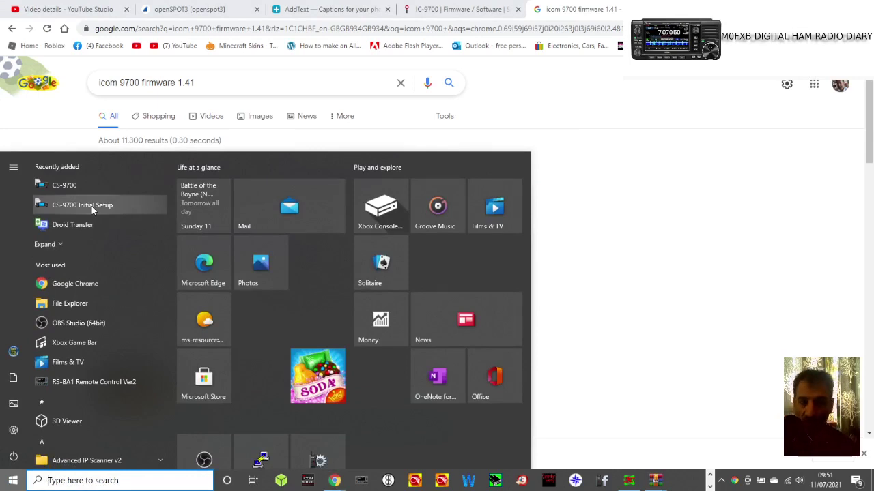
click(75, 186)
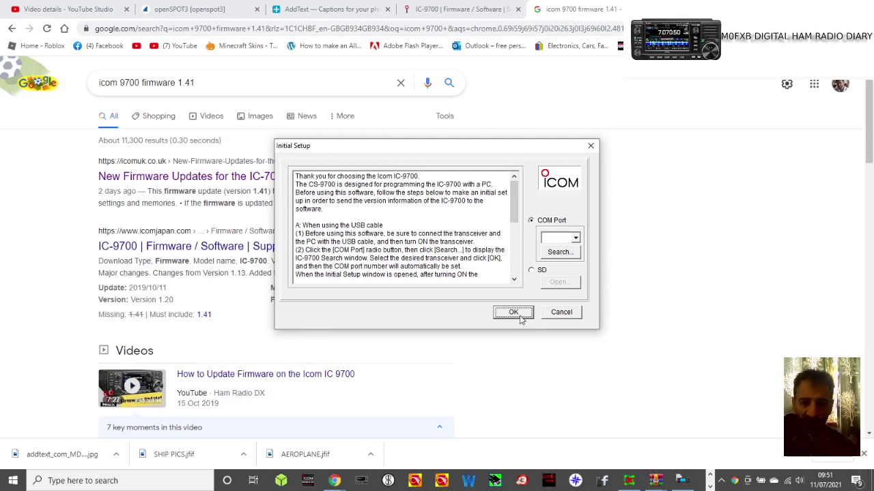
click(592, 146)
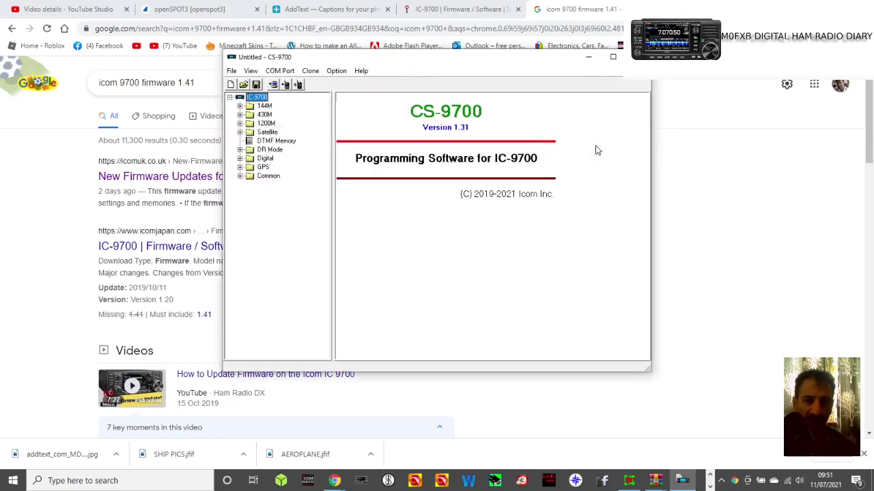
click(613, 57)
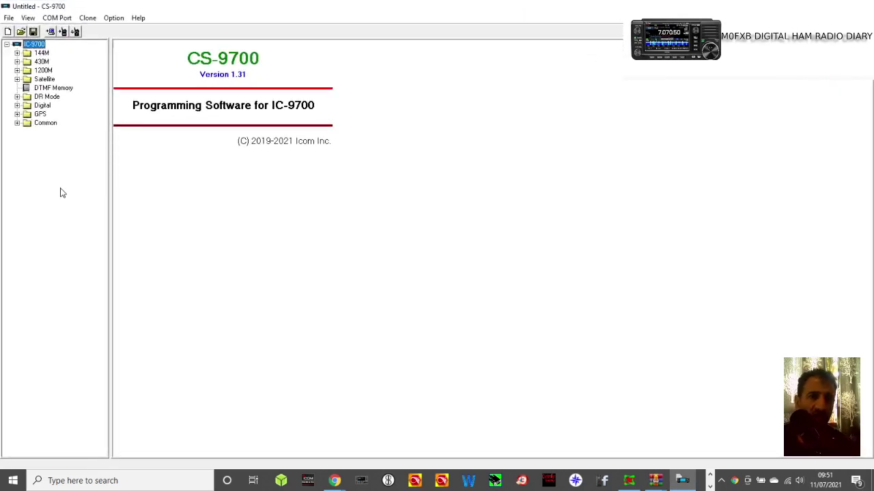
Step: Look through the file, COM port and clone commands of the CS-9700 software
click(8, 18)
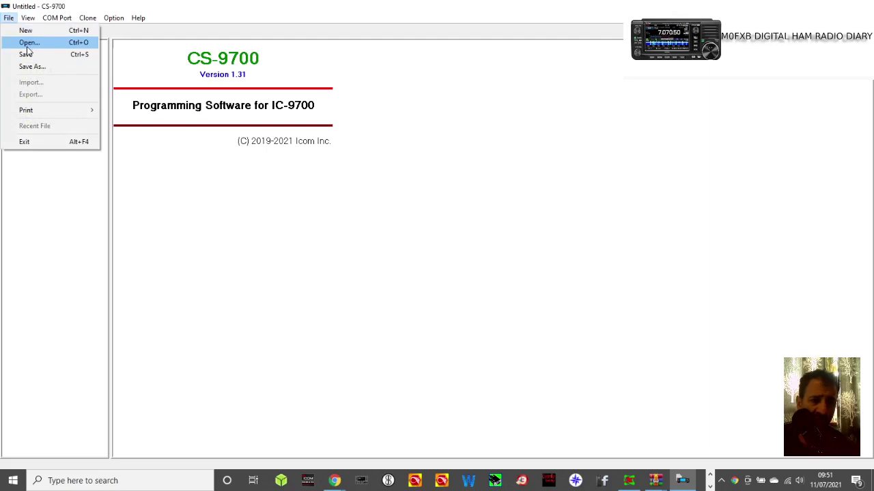
click(234, 235)
click(56, 20)
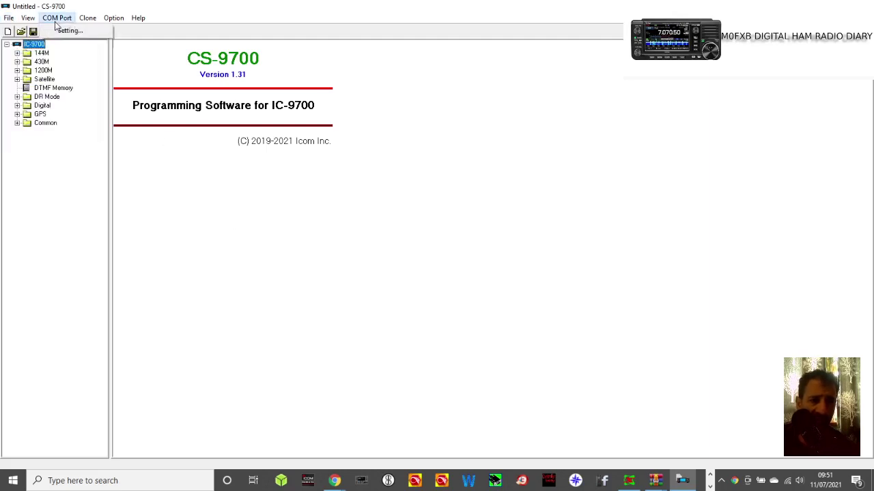
click(94, 20)
click(95, 21)
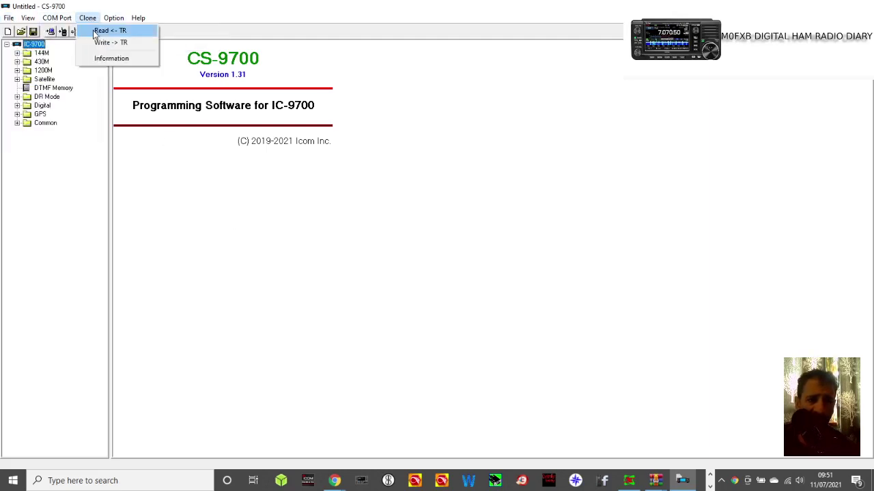
Step: Expand the 1200M, 430M, 144M, DR Mode, Digital and DV Gateway folders in the IC-9700 tree to view their entries
double_click(43, 70)
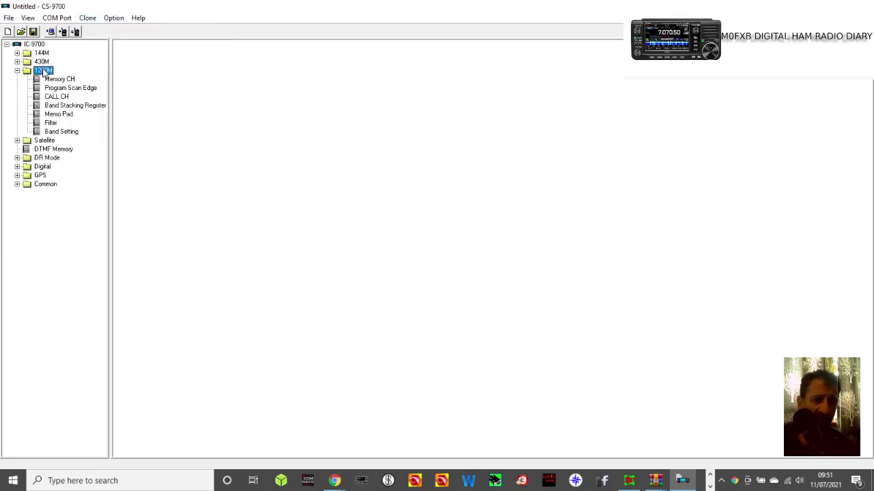
double_click(42, 62)
double_click(42, 53)
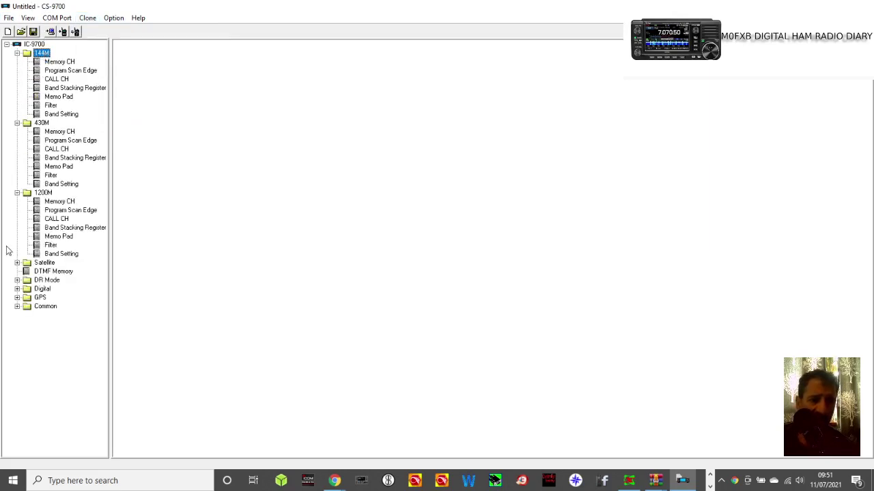
double_click(47, 281)
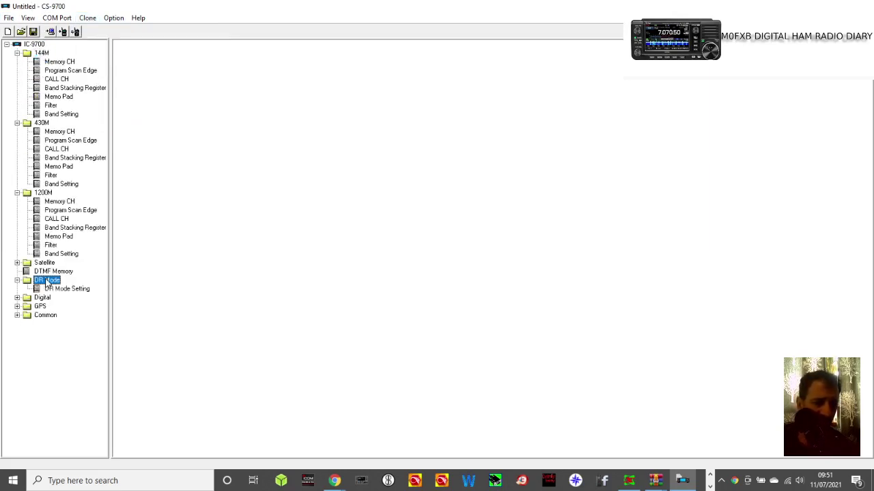
double_click(42, 299)
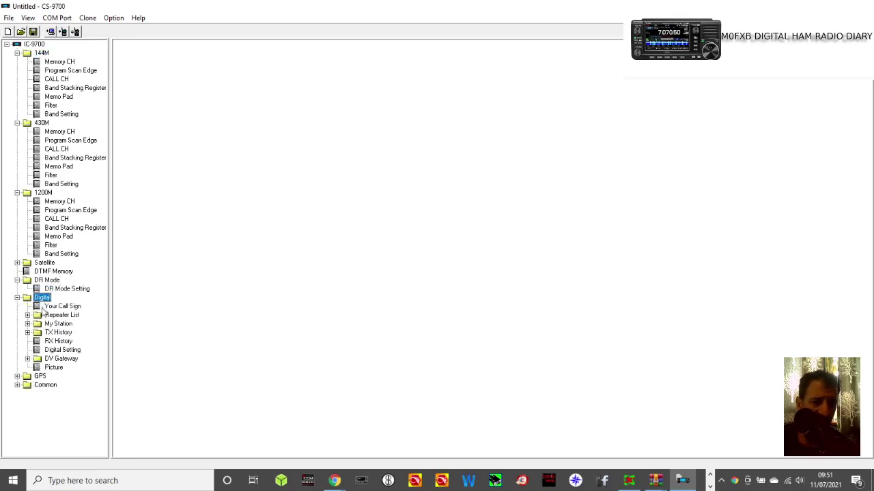
click(57, 361)
double_click(57, 360)
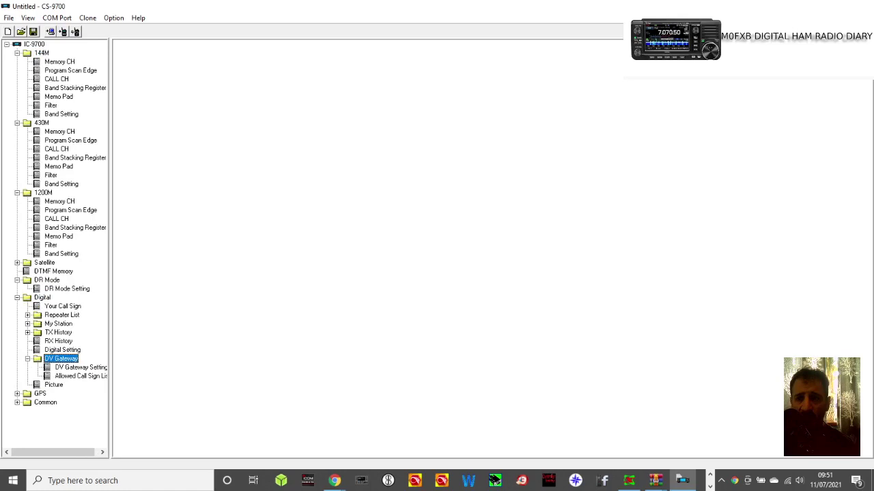
Step: Switch to Chrome and review the major changes and update instructions on the IC-9700 firmware Version 1.31 page
key(alt+Tab)
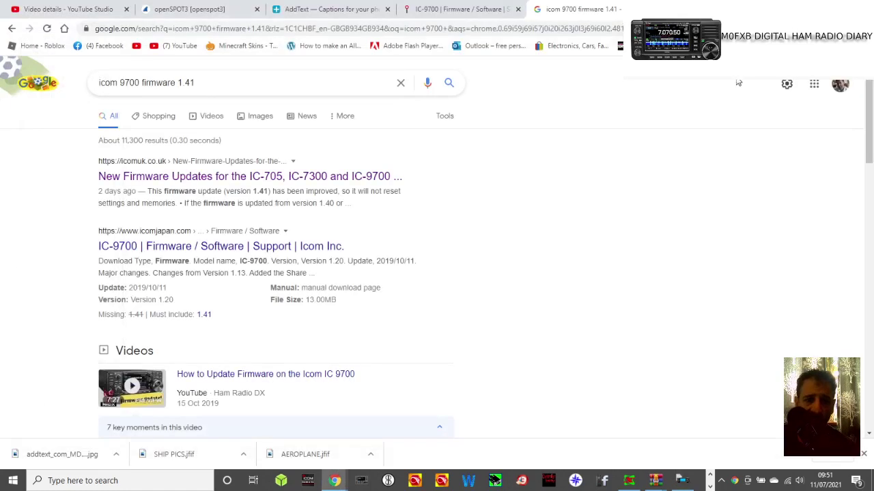
click(443, 9)
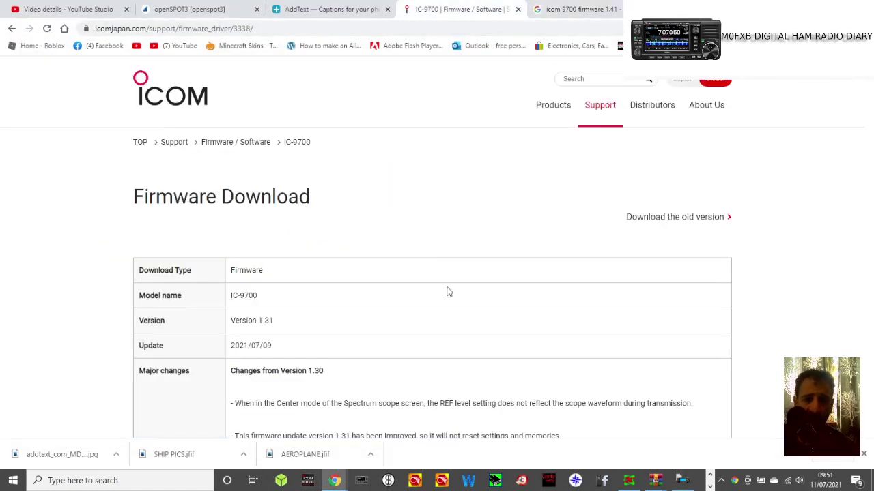
scroll(458, 298, down, 15)
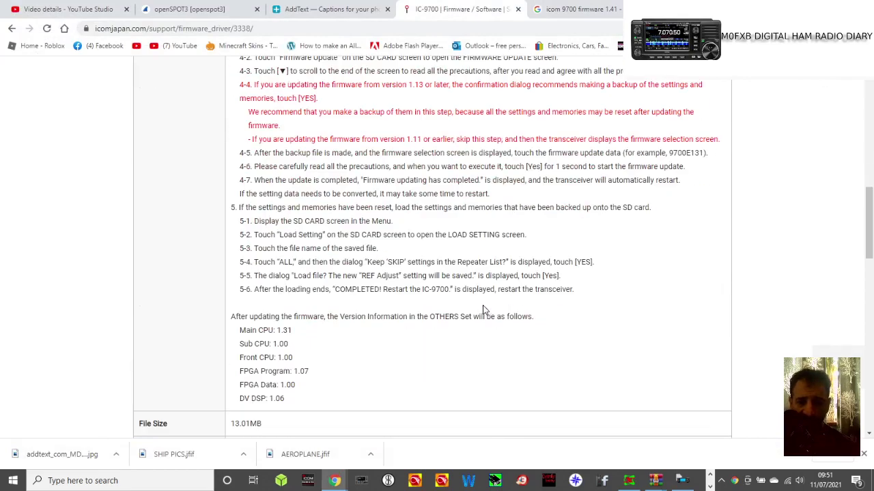
scroll(479, 320, up, 15)
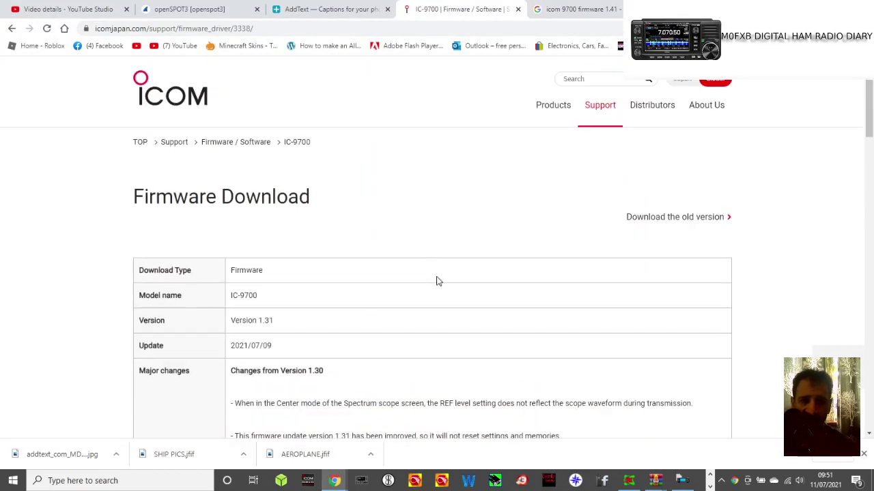
scroll(580, 284, down, 4)
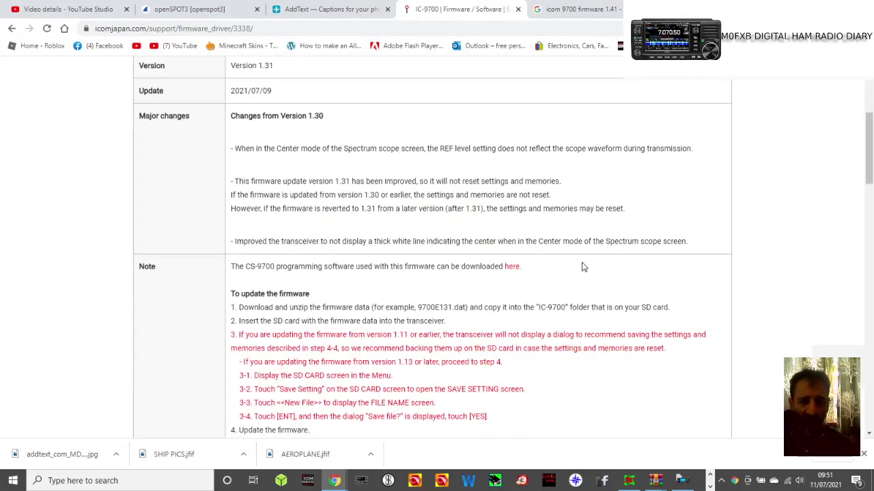
scroll(582, 266, up, 2)
scroll(570, 261, up, 2)
scroll(557, 254, down, 15)
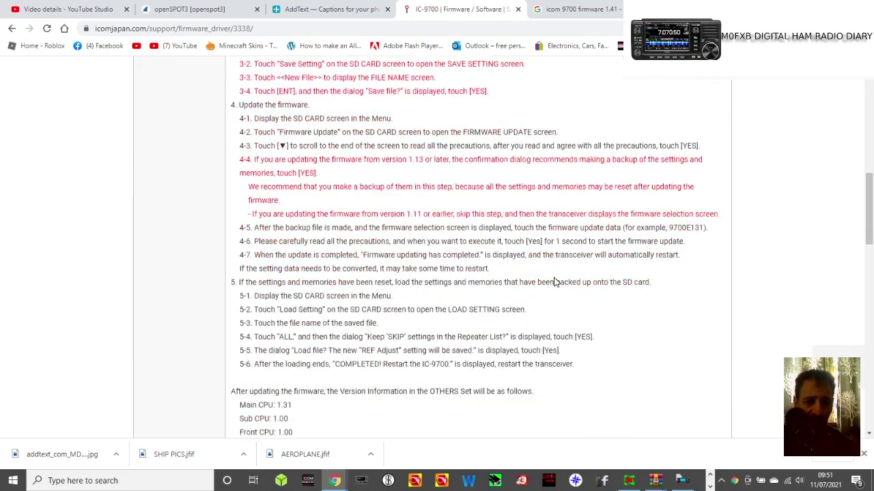
scroll(499, 318, down, 1)
scroll(359, 306, down, 1)
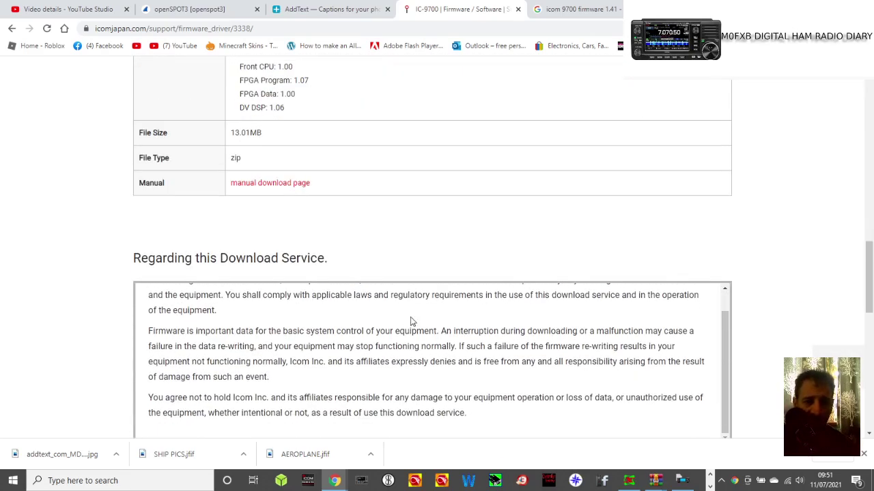
Step: Agree to the download service terms and download the 13.01MB IC-9700 firmware file
scroll(412, 321, down, 5)
scroll(489, 340, down, 4)
scroll(390, 208, up, 4)
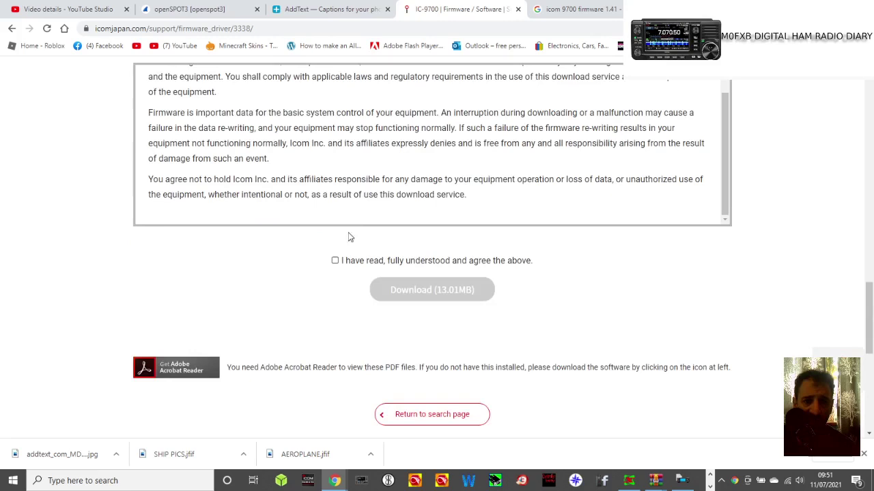
click(335, 260)
click(413, 291)
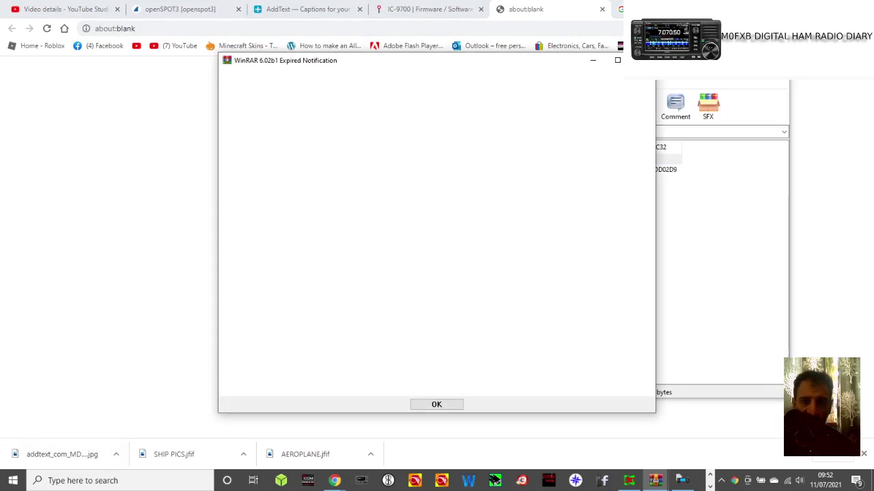
Step: Dismiss the WinRAR notification, extract 9700E131.dat into the desktop folder "ah 705" and return to the IC-9700 firmware page
key(Return)
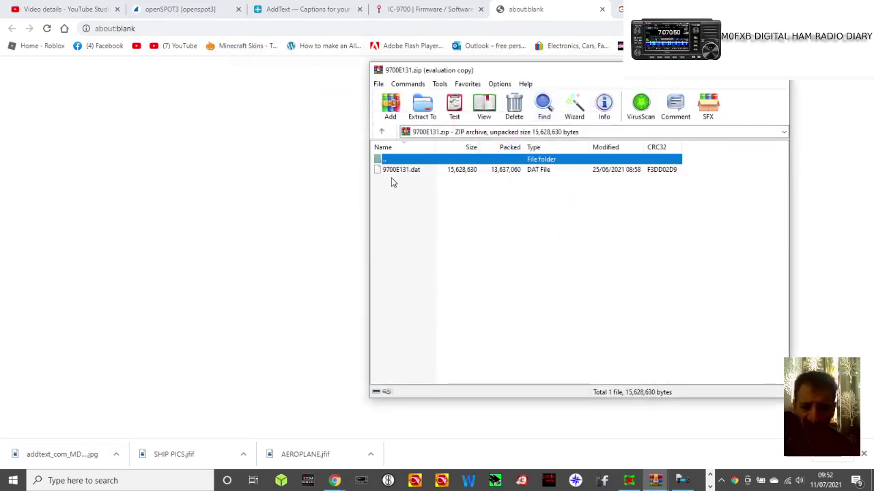
click(421, 176)
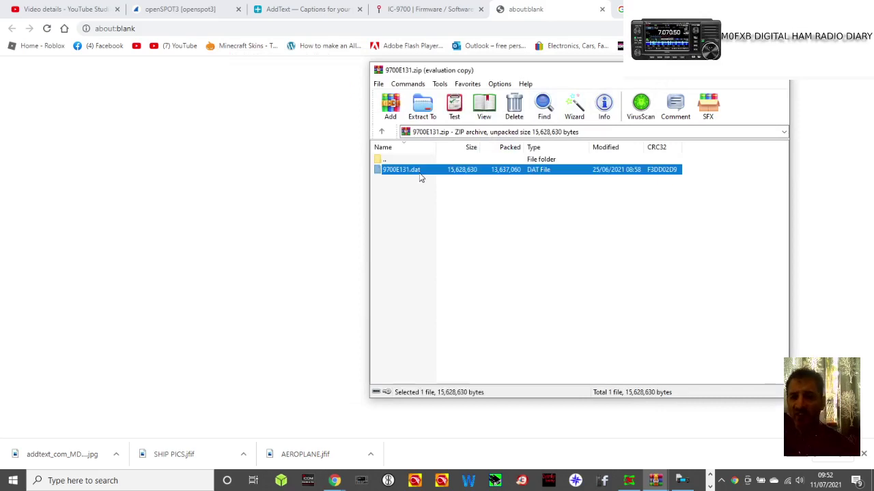
click(423, 110)
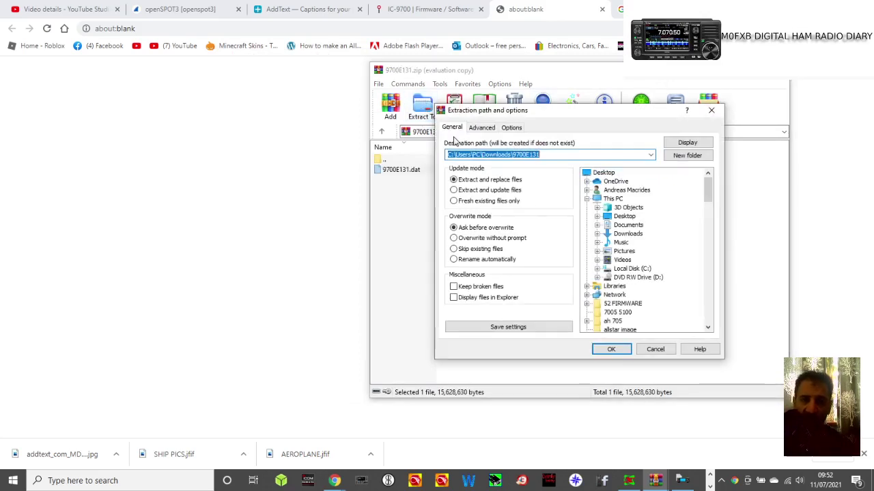
click(612, 321)
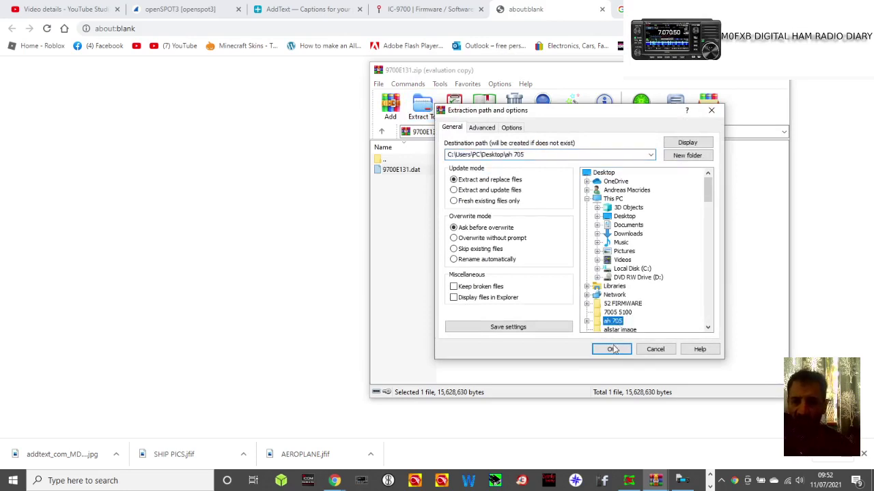
click(610, 349)
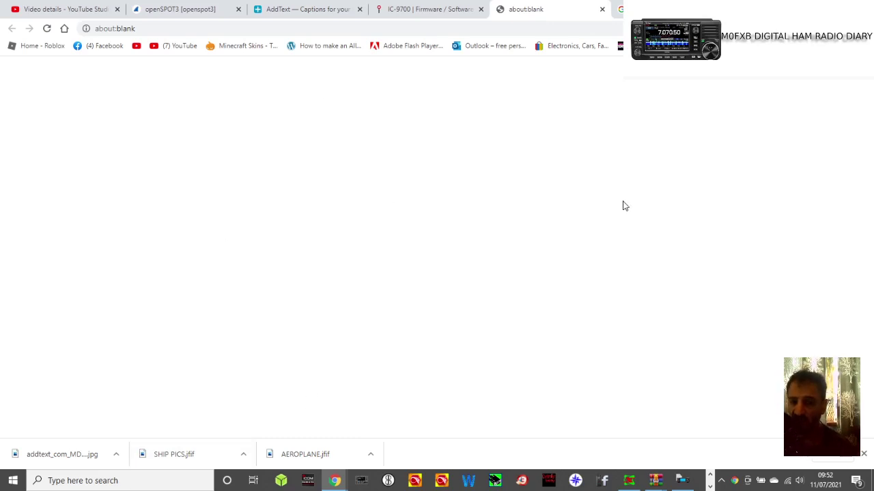
click(401, 12)
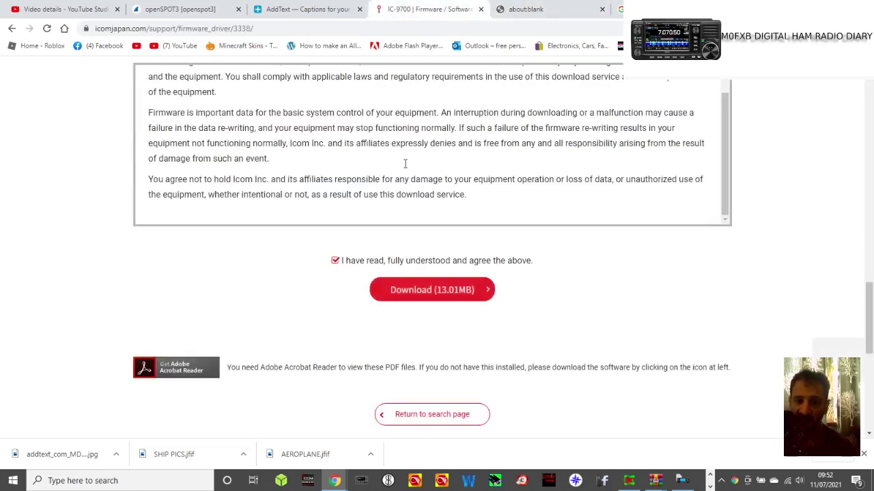